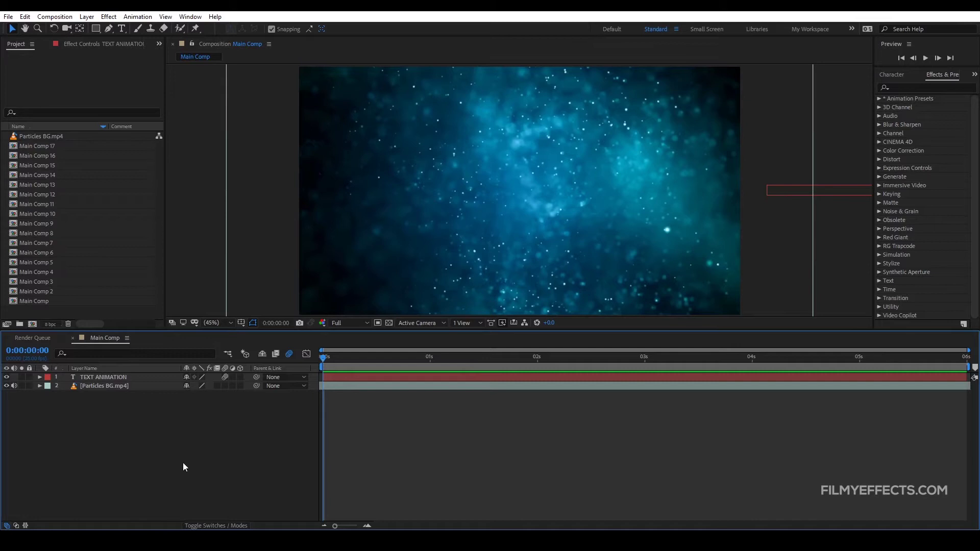
Step: Drag slightly within the Main Comp timeline area (TEXT ANIMATION above Particles BG.mp4)
drag(325, 357, 322, 357)
Step: Reveal Main Comp (1920x1080, 6 s, 25 fps) in the Project panel from the timeline tab menu
right_click(102, 338)
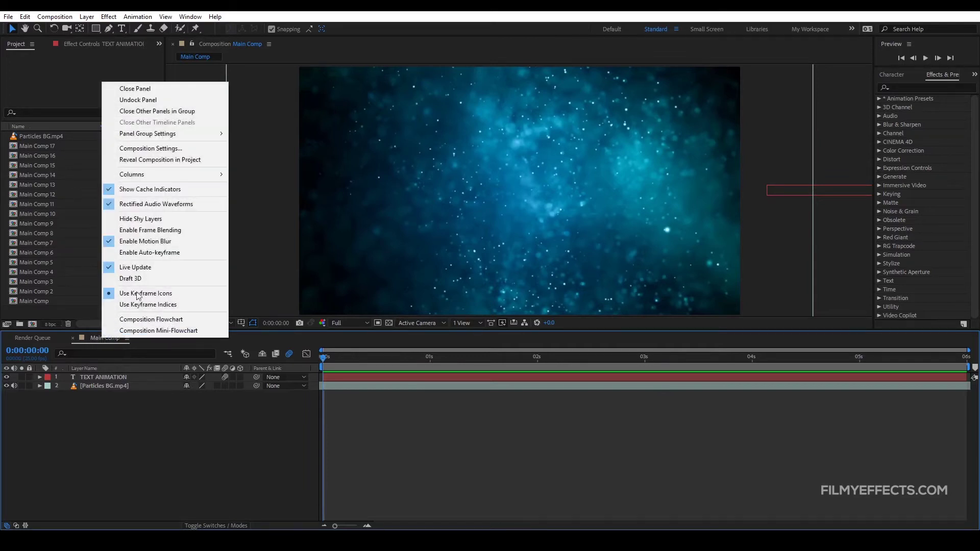
click(192, 159)
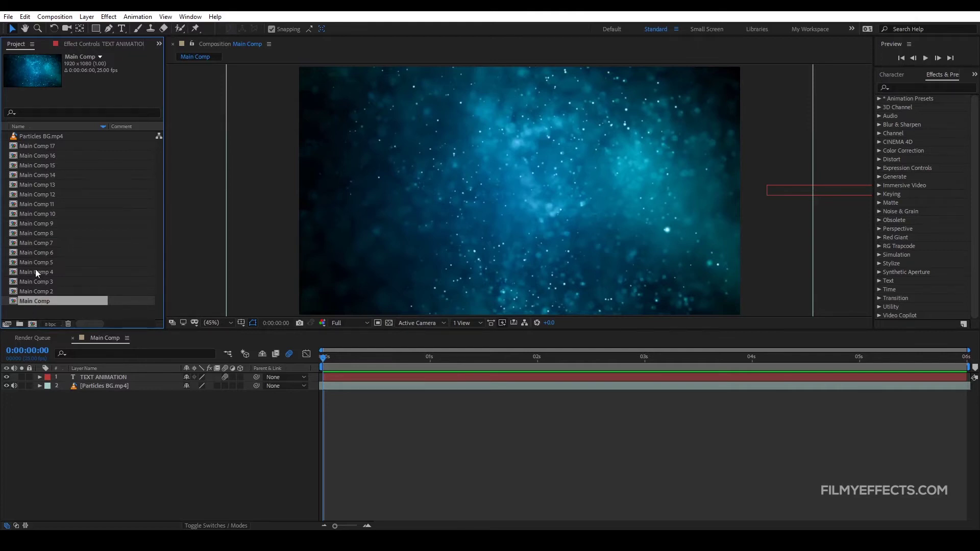
right_click(87, 341)
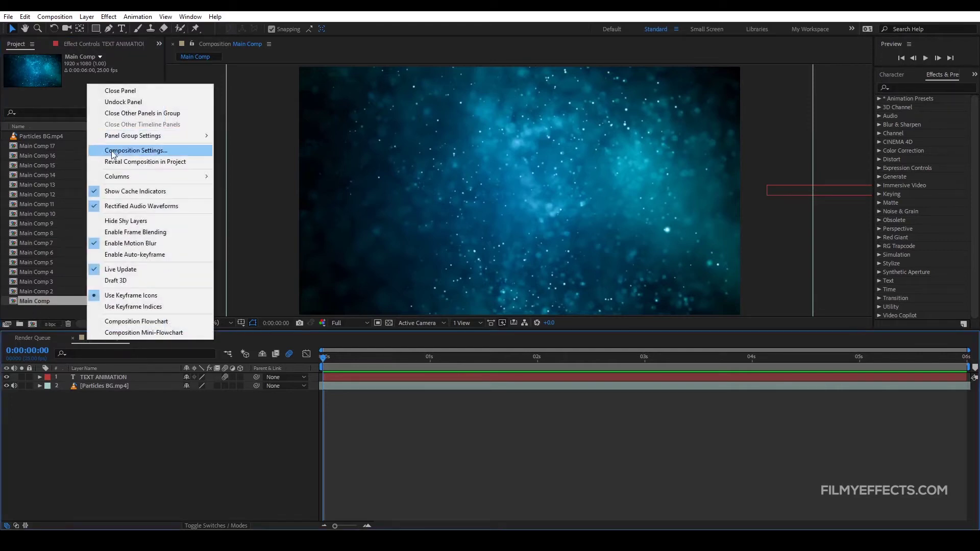
click(102, 329)
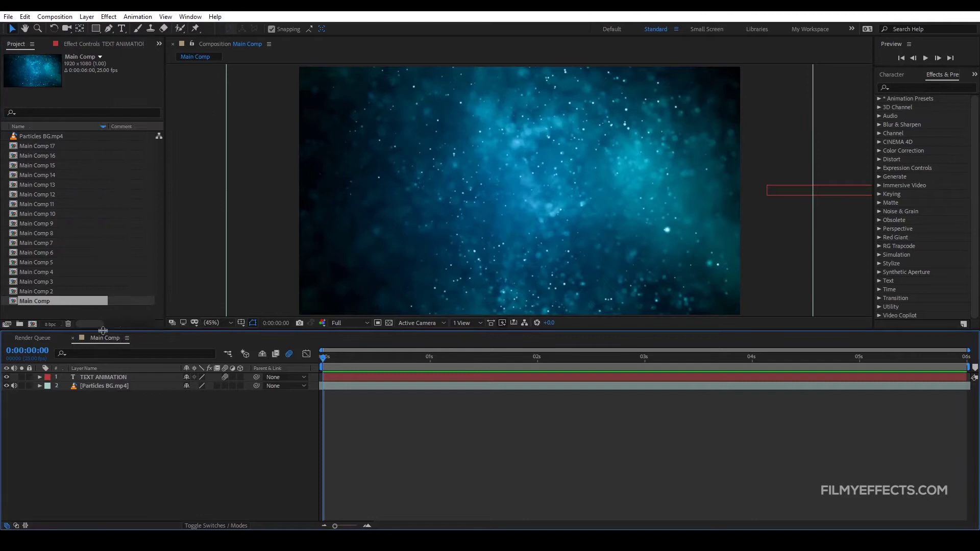
right_click(102, 338)
click(129, 159)
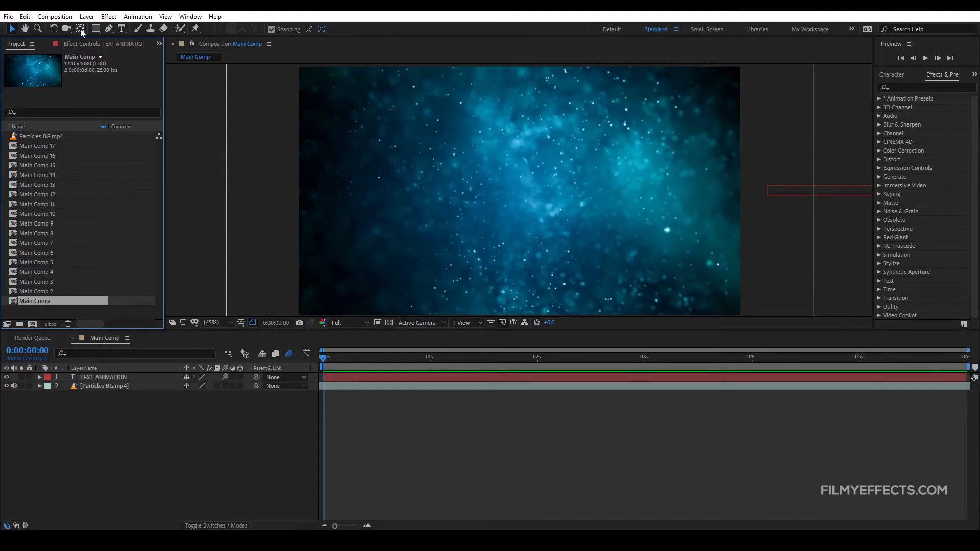
Step: Open the Composition menu to reach the Media Encoder queue options
click(55, 19)
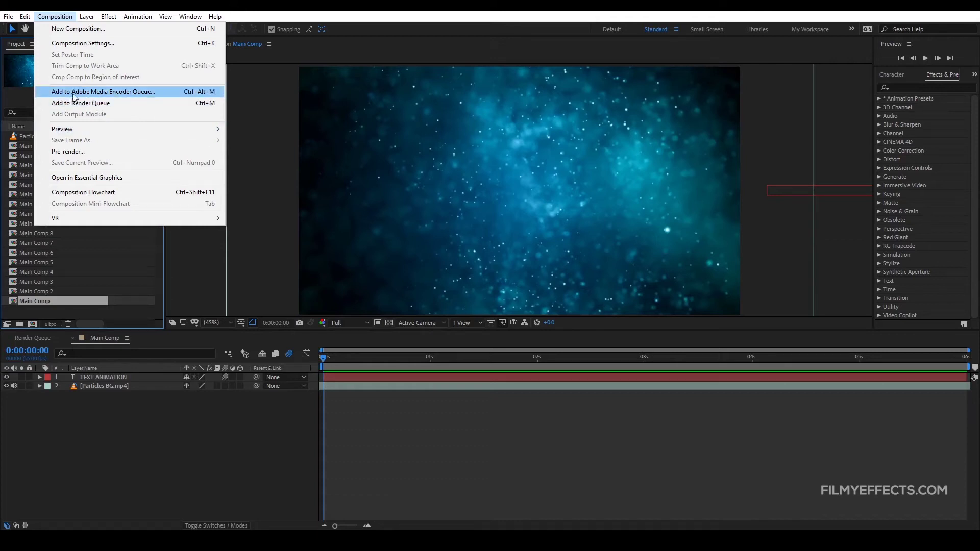
Step: Add Main Comp to the Adobe Media Encoder queue as an H.264 Match Source – High bitrate job
click(122, 95)
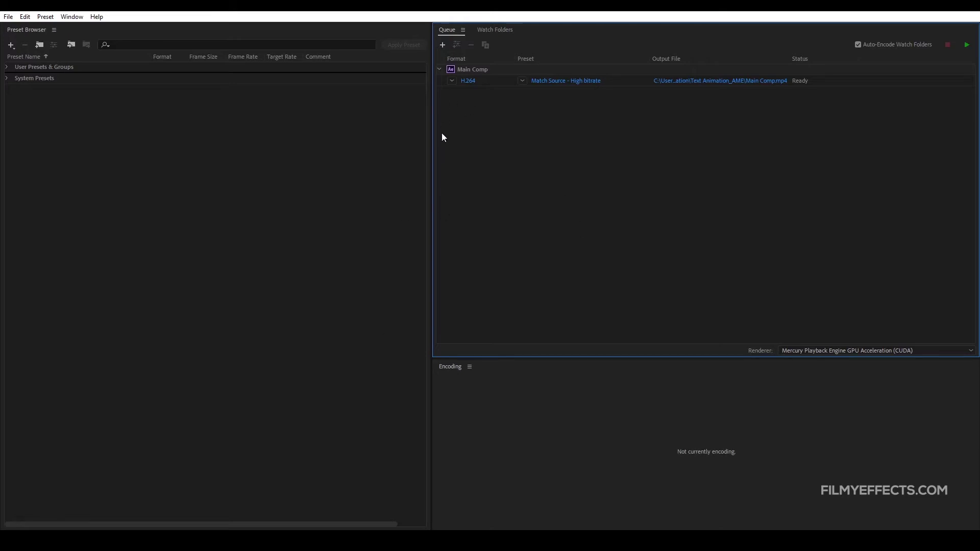
click(482, 69)
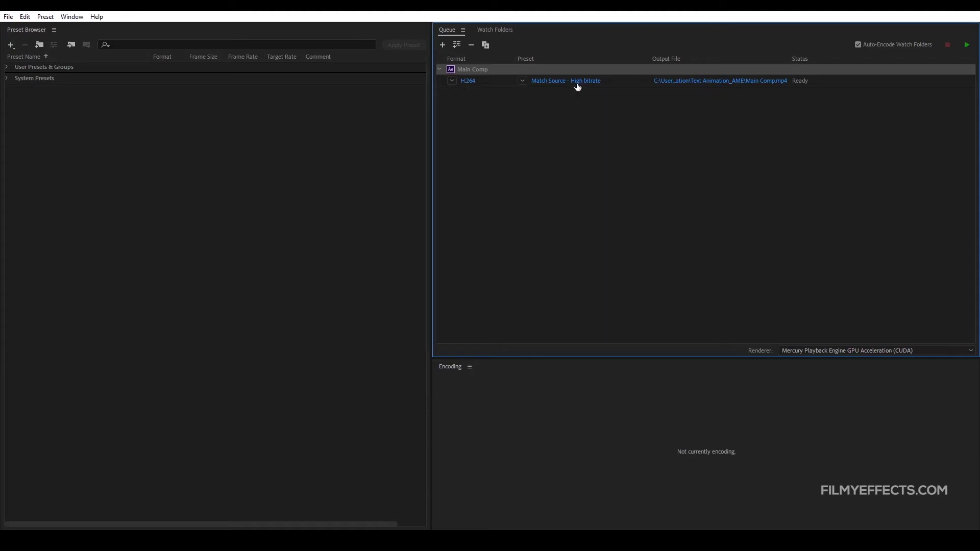
Step: Point the output file to Desktop > After Effects > New, named Text Animation.mp4
click(722, 81)
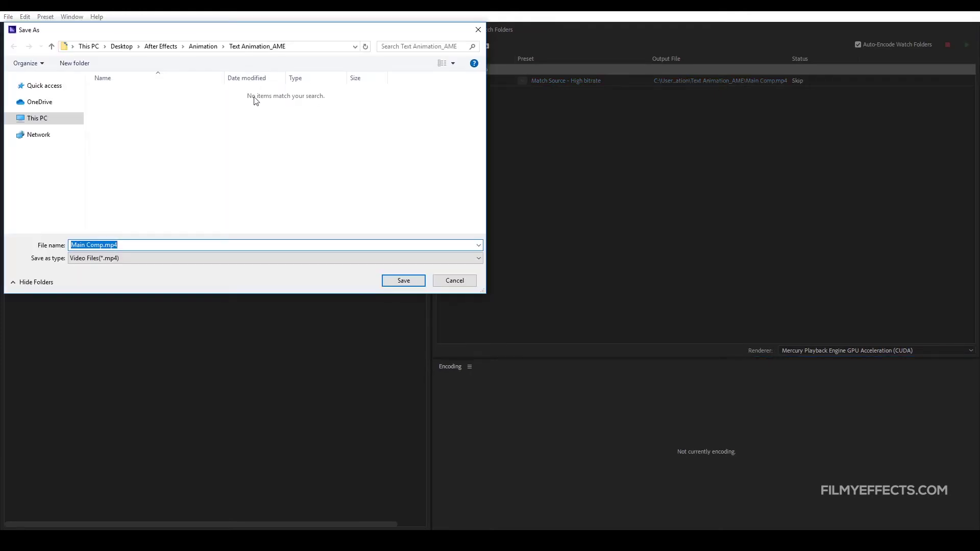
click(203, 47)
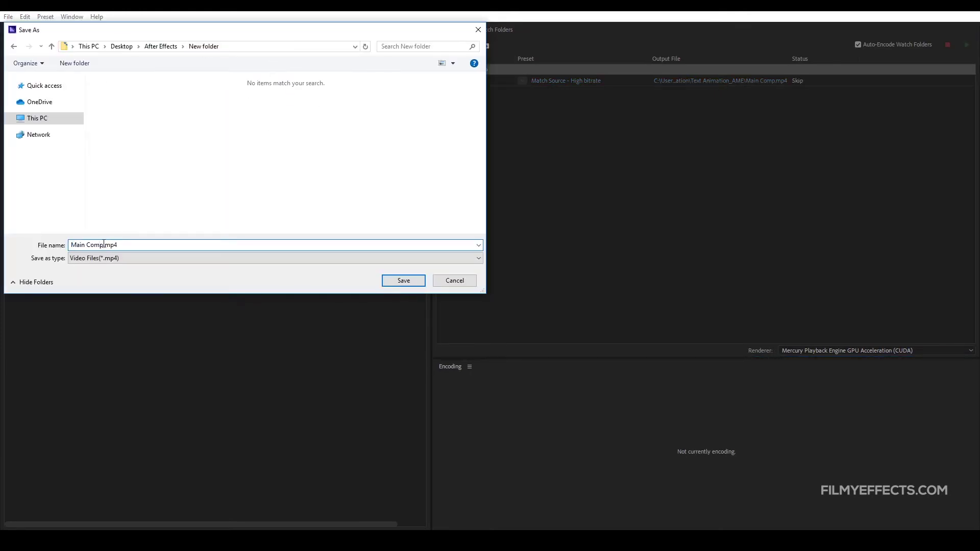
text(Text Animation)
click(128, 232)
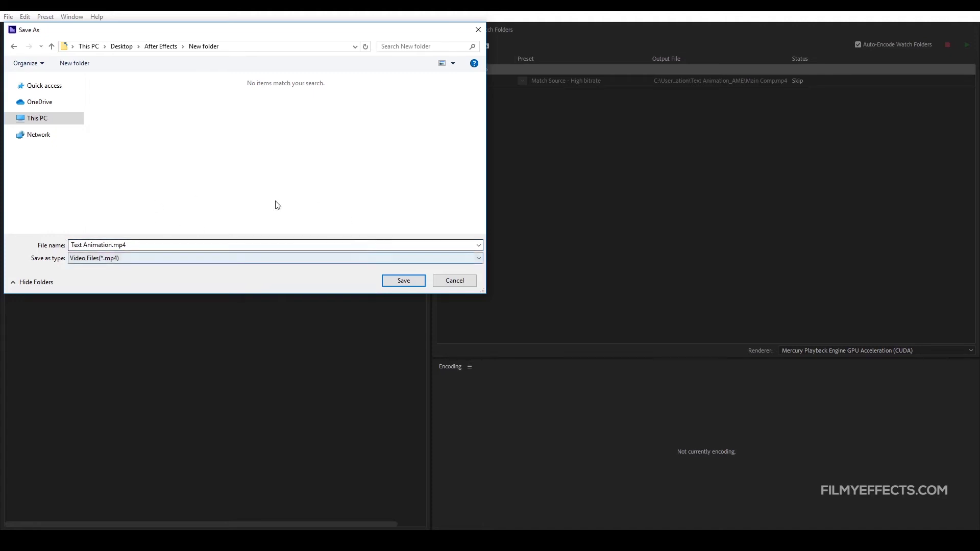
click(392, 283)
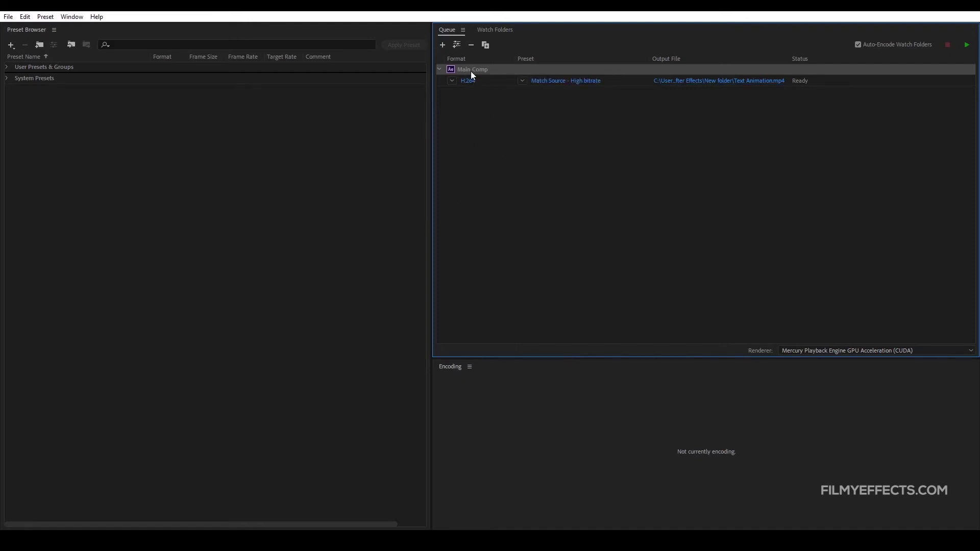
key(ctrl+d)
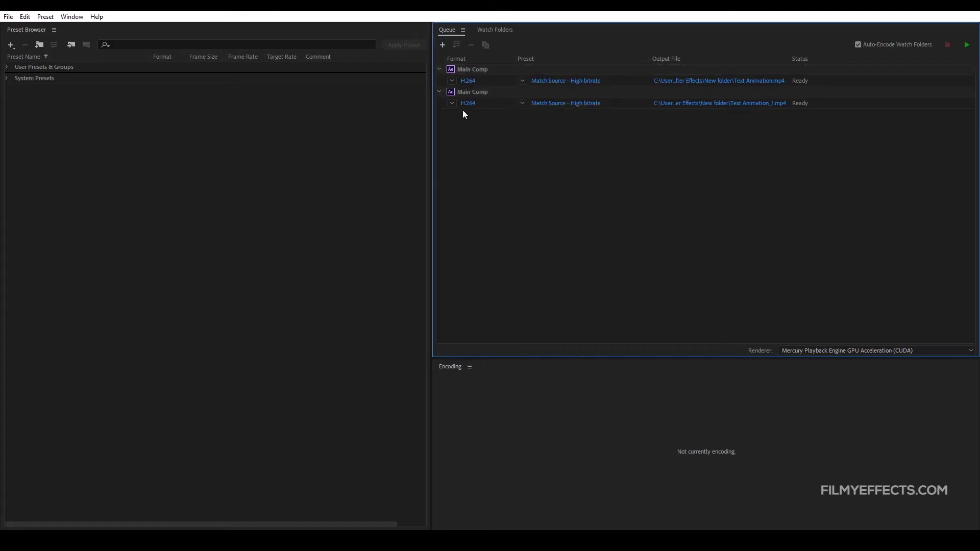
key(ctrl+d)
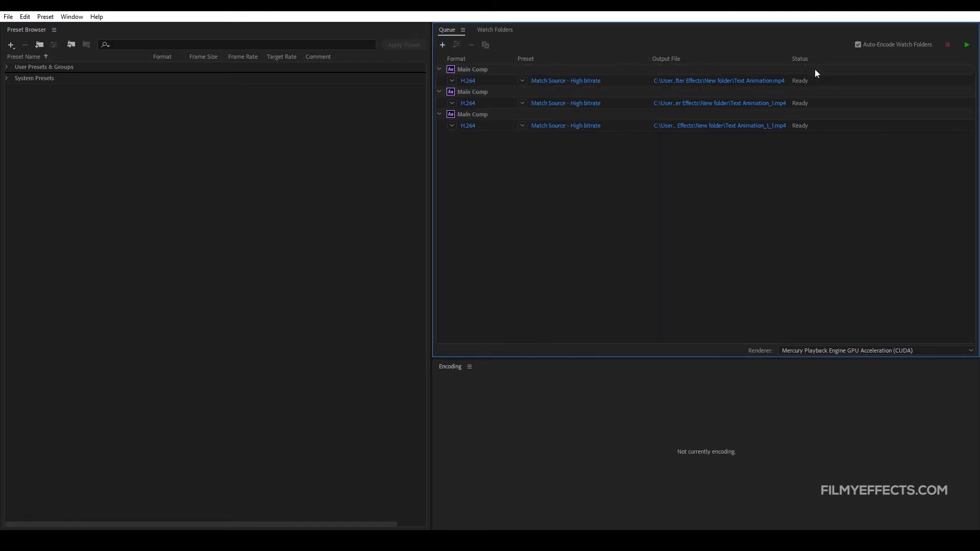
click(476, 68)
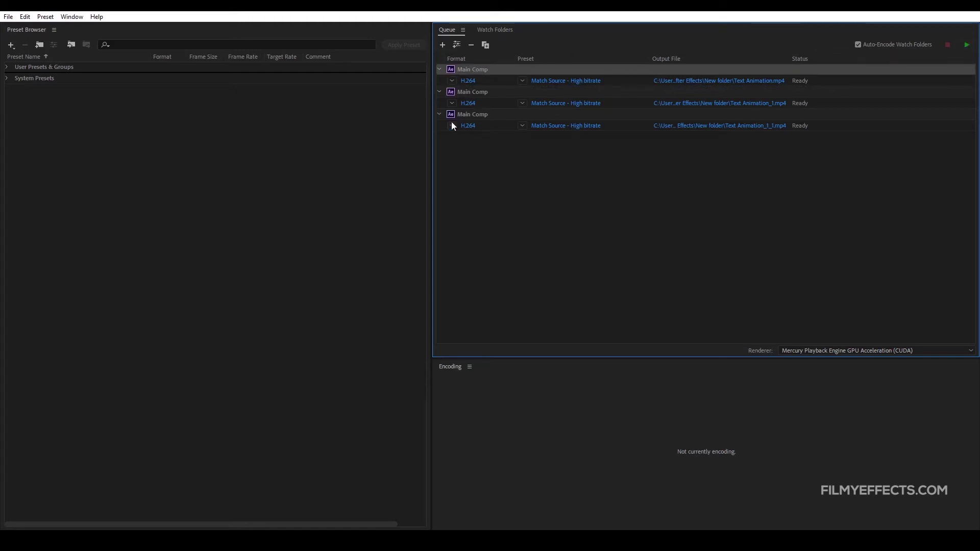
click(478, 95)
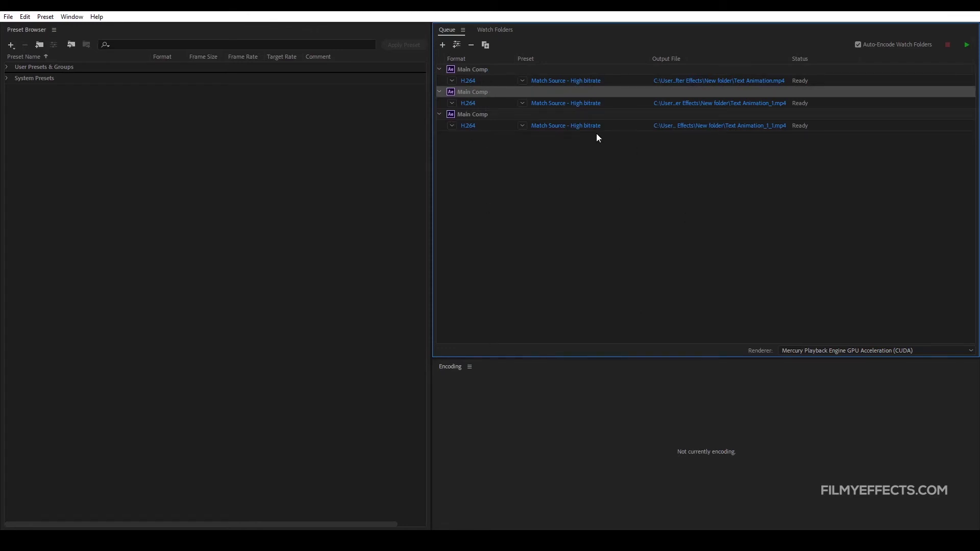
drag(480, 161, 483, 94)
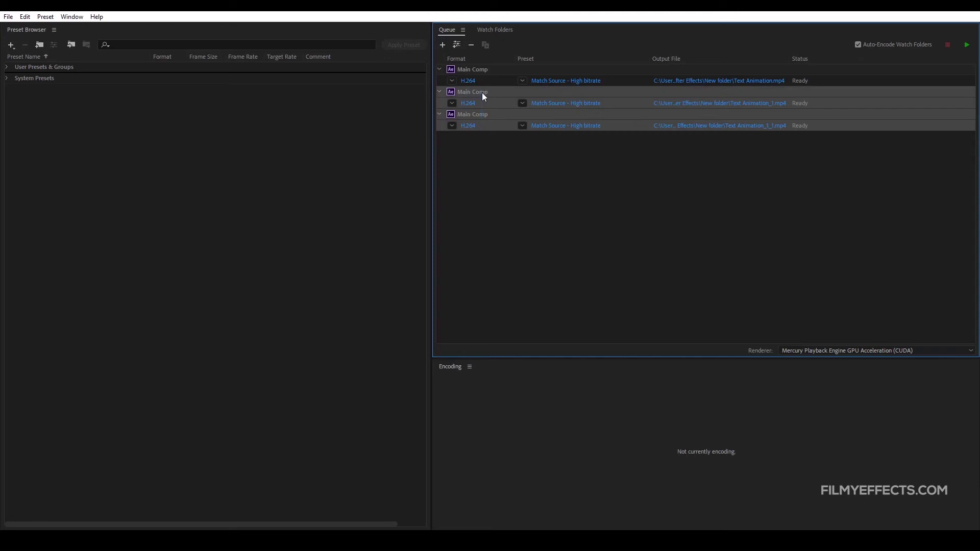
key(Delete)
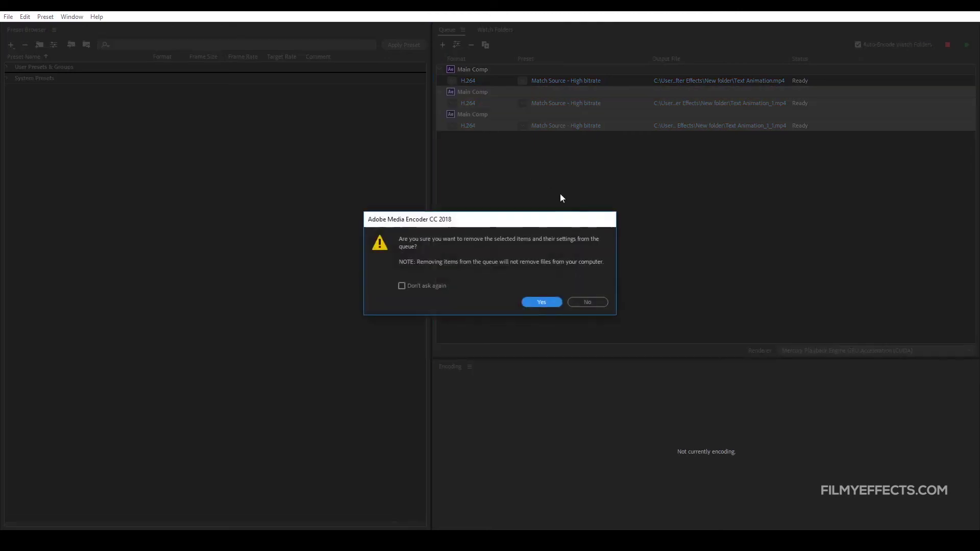
click(548, 305)
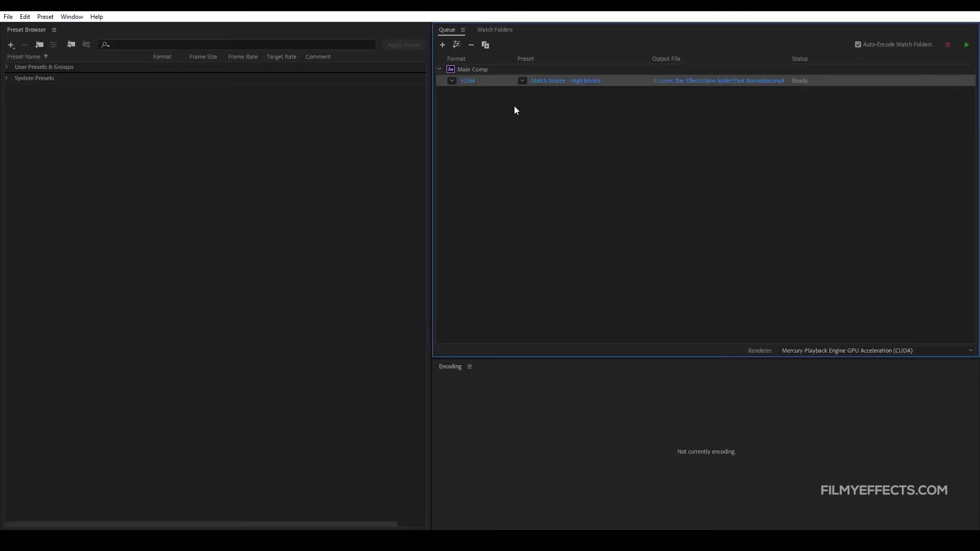
click(473, 72)
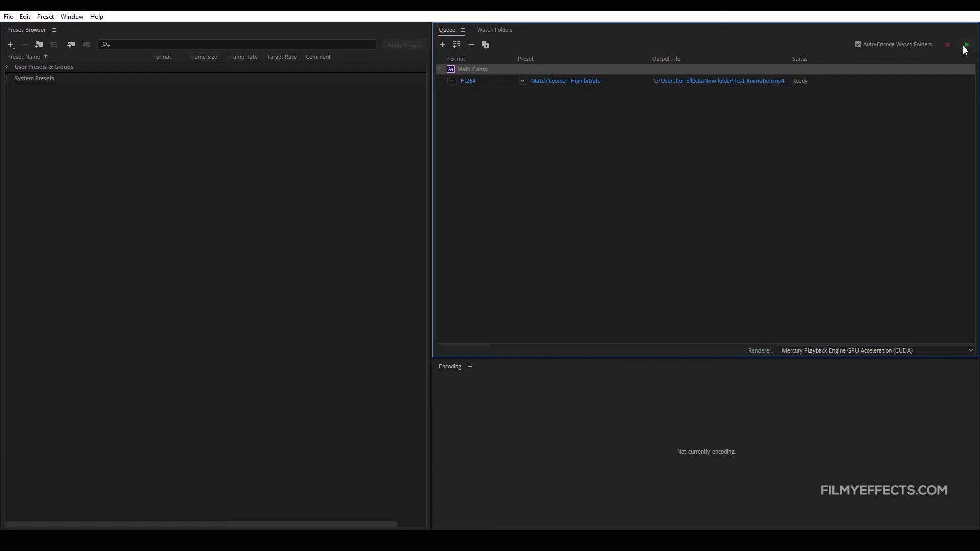
Step: Start the queue so the Main Comp H.264 job encodes to status Done
click(967, 48)
Step: Open and maximize the output folder, comparing Animation .mov (425 MB) with Text Animation.mp4 (7.44 MB)
click(690, 82)
click(709, 76)
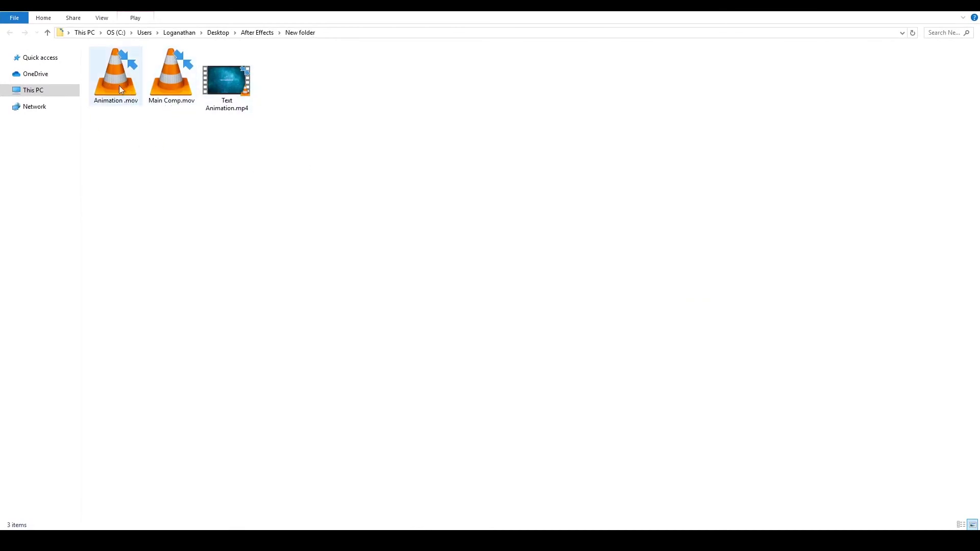
click(109, 97)
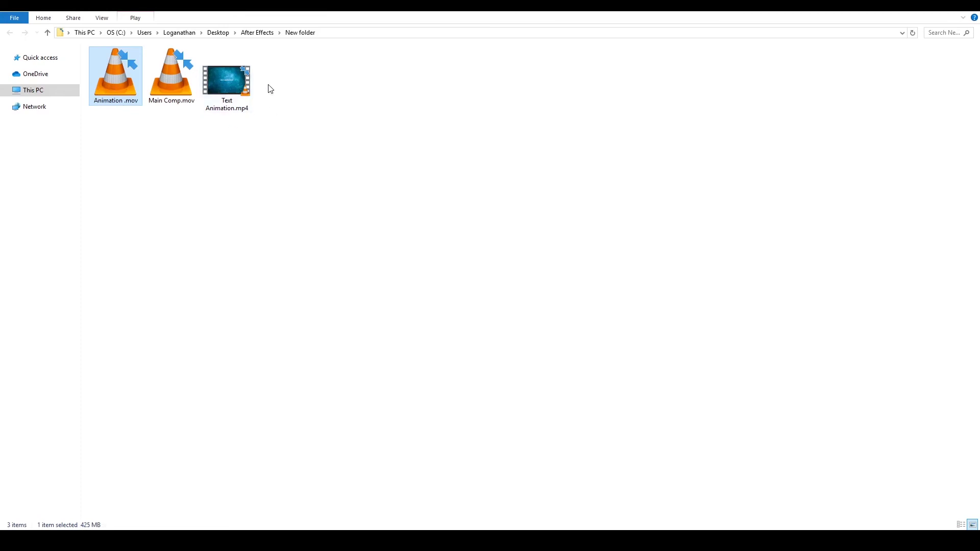
click(227, 102)
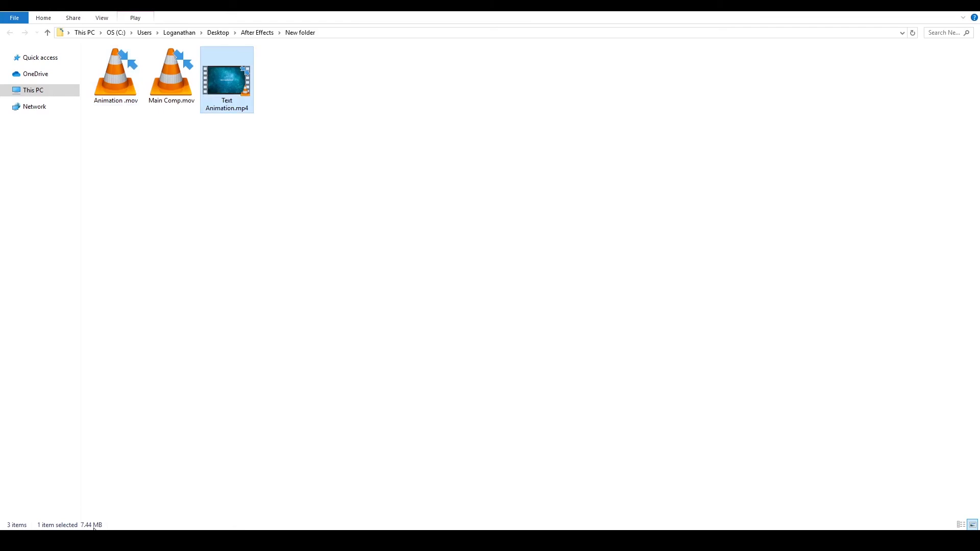
double_click(232, 91)
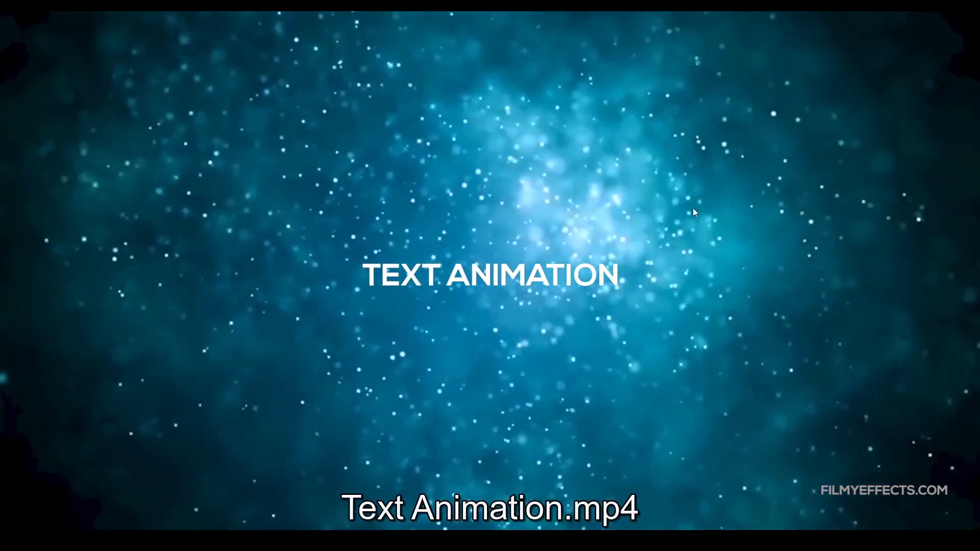
key(Escape)
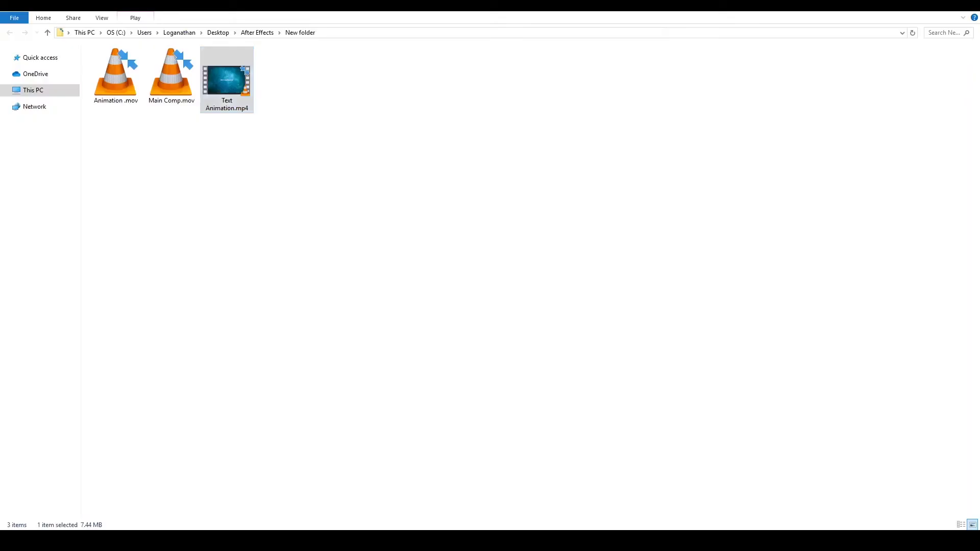
click(109, 68)
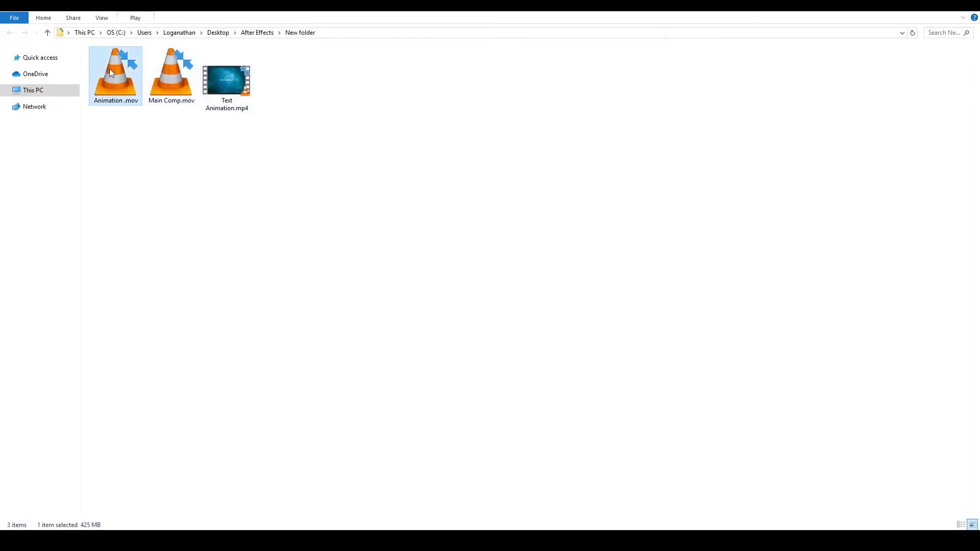
click(227, 81)
ctrl+click(229, 87)
double_click(230, 87)
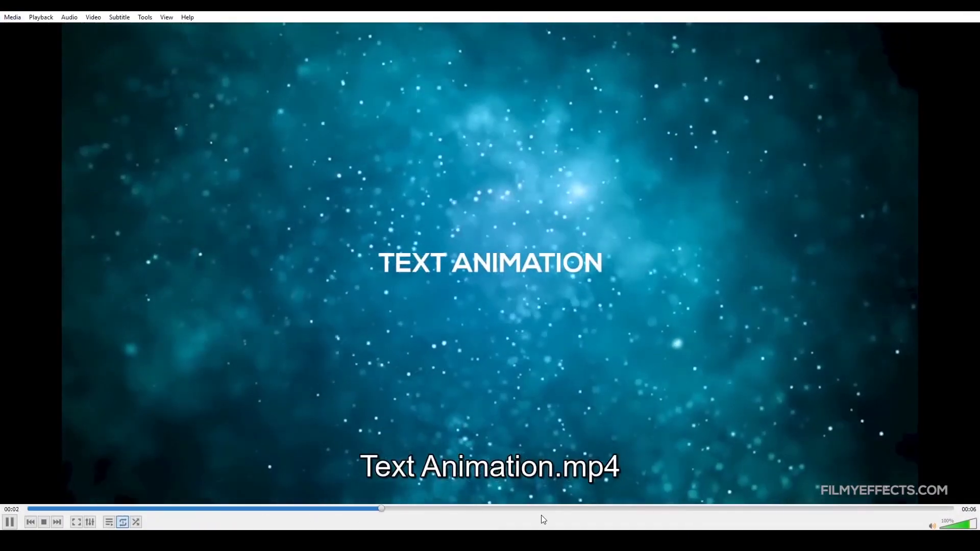
double_click(584, 375)
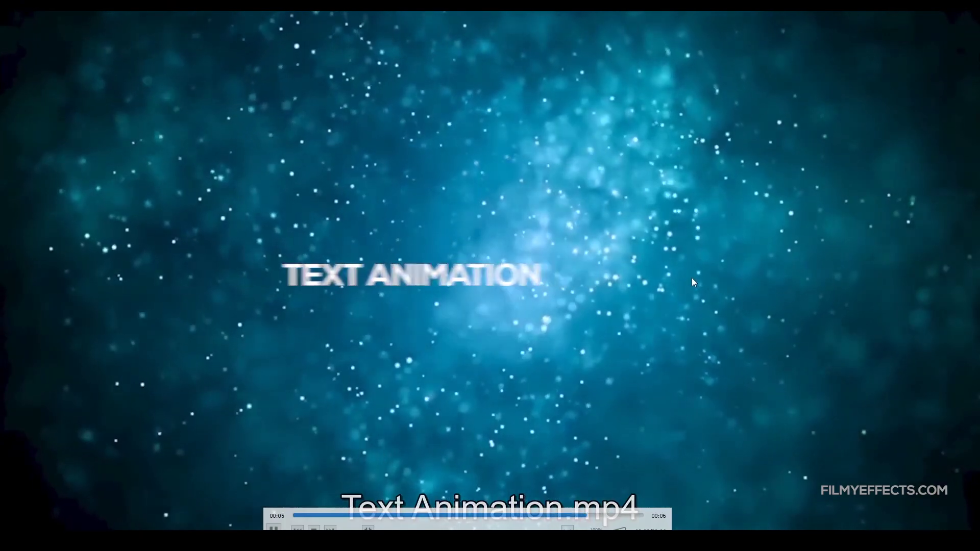
double_click(831, 97)
Step: Close the video player and folder window to get back to the Media Encoder queue
key(alt+F4)
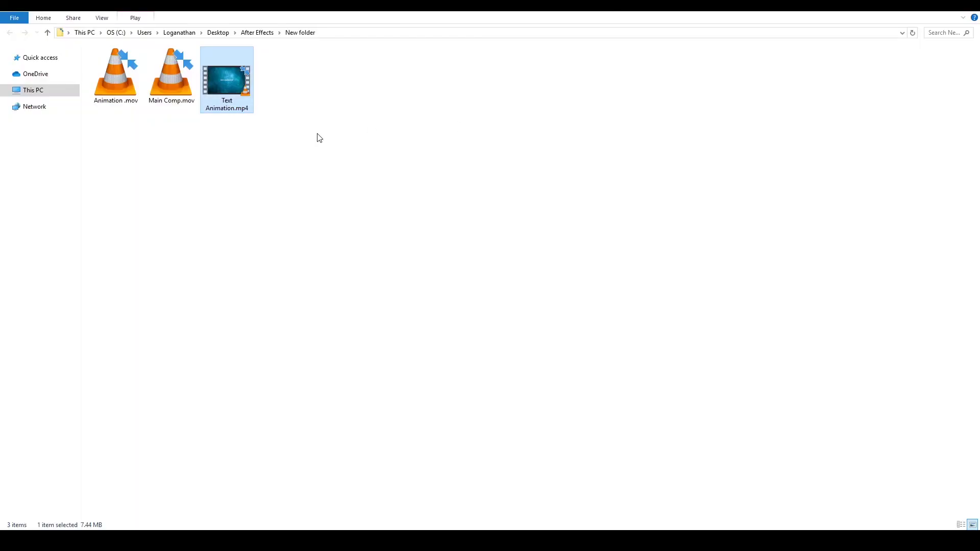
key(alt+F4)
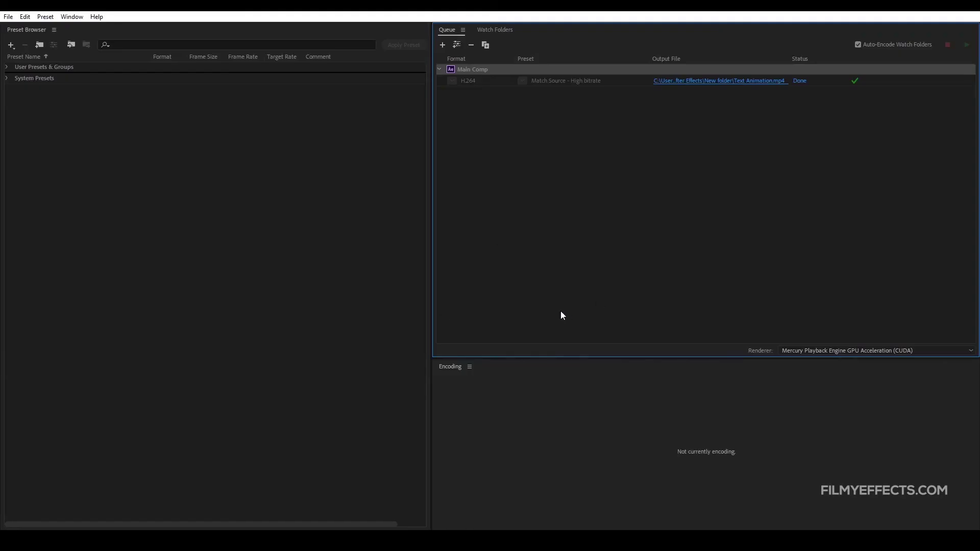